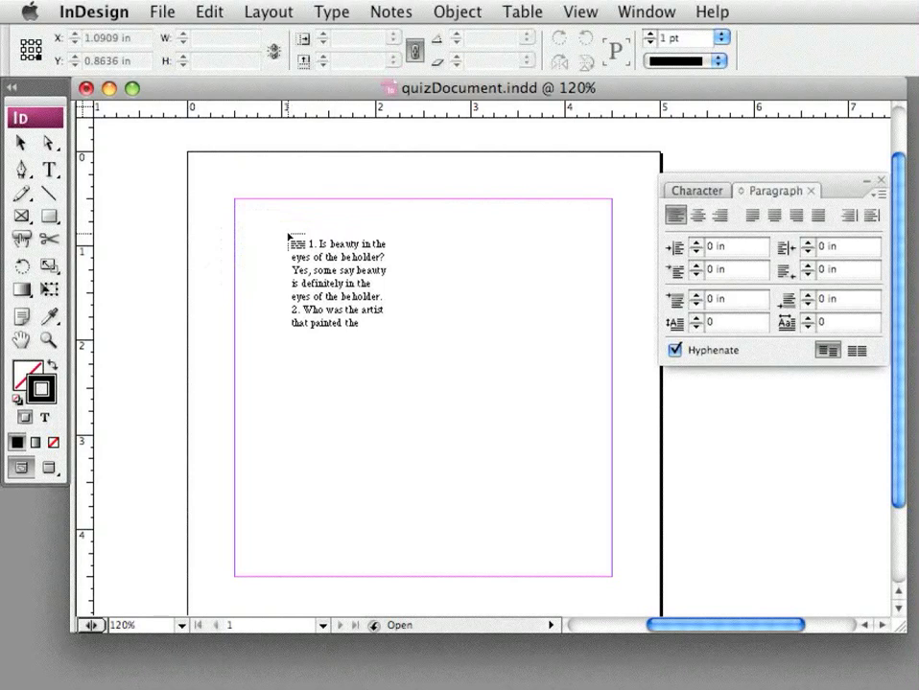
Step: Drag the loaded quiz text preview up and left to the margin guides' top-left corner
left_click_drag(288, 234, 234, 200)
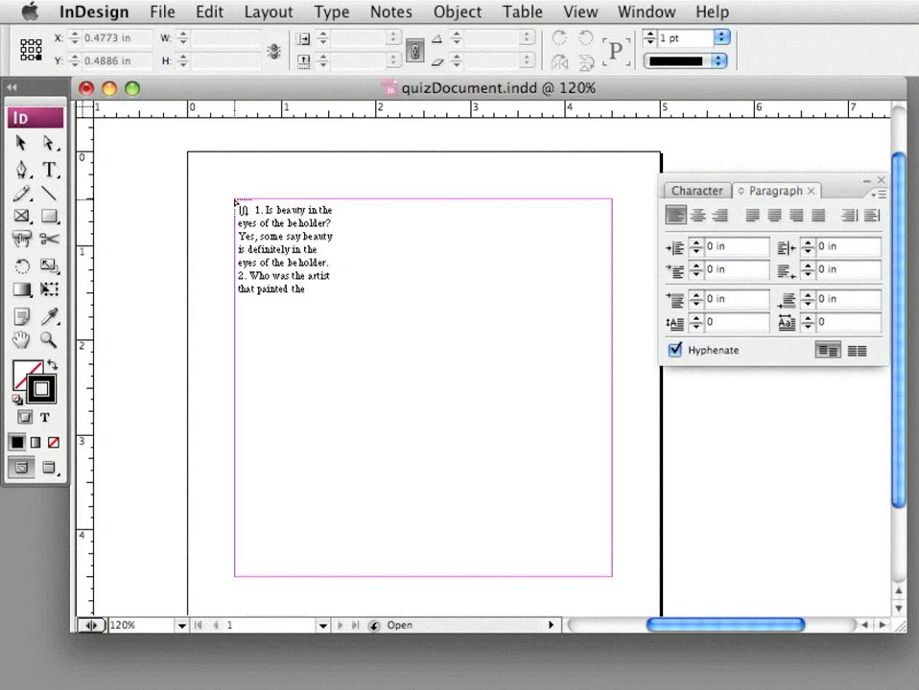
Step: Place the quiz text at the margin frame's top-left and select all three question paragraphs
left_click(236, 204)
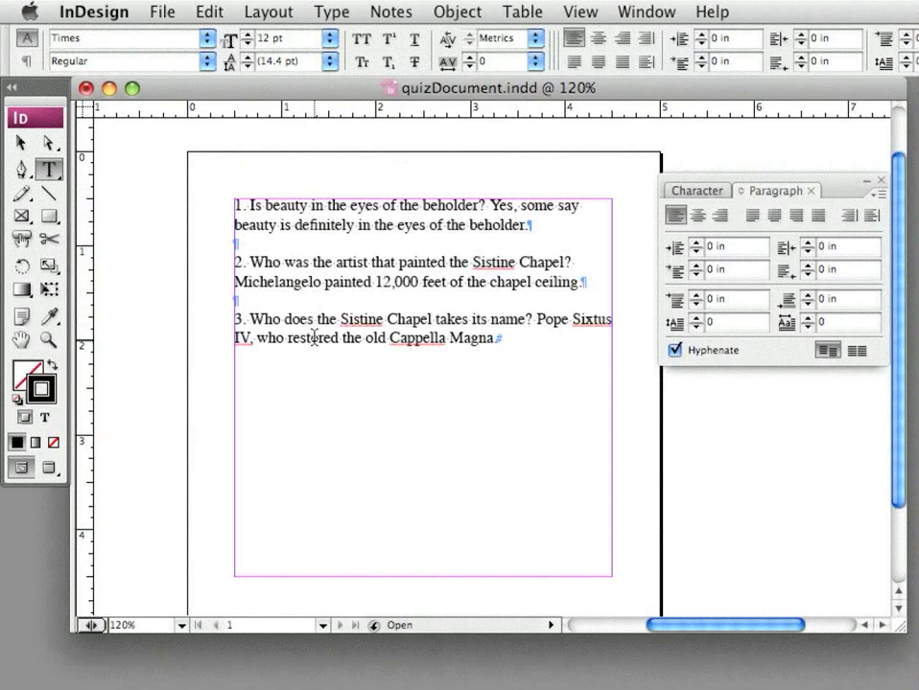
left_click(532, 225)
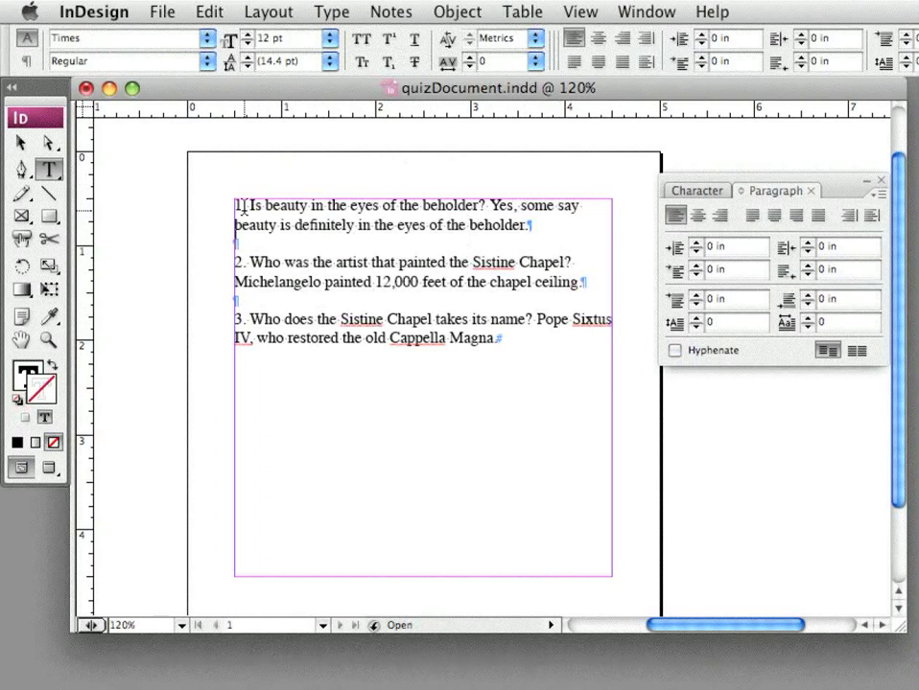
left_click(227, 244)
left_click_drag(235, 202, 518, 332)
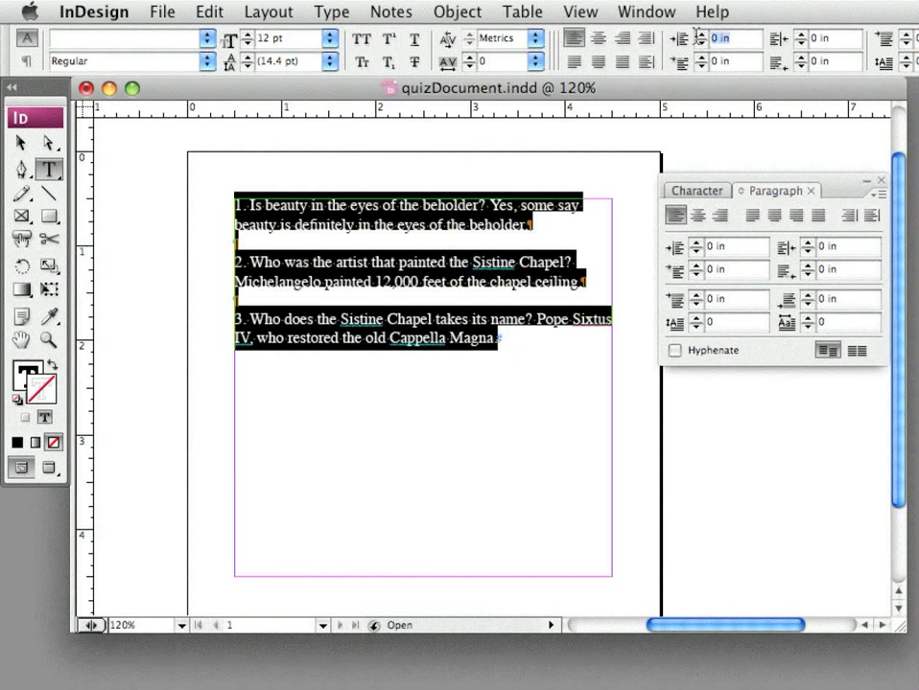
Step: Set the selected paragraphs' left indent to 0.25 in and first-line indent to -0.25 in, then deselect
left_click(685, 38)
type(".25")
key("Return")
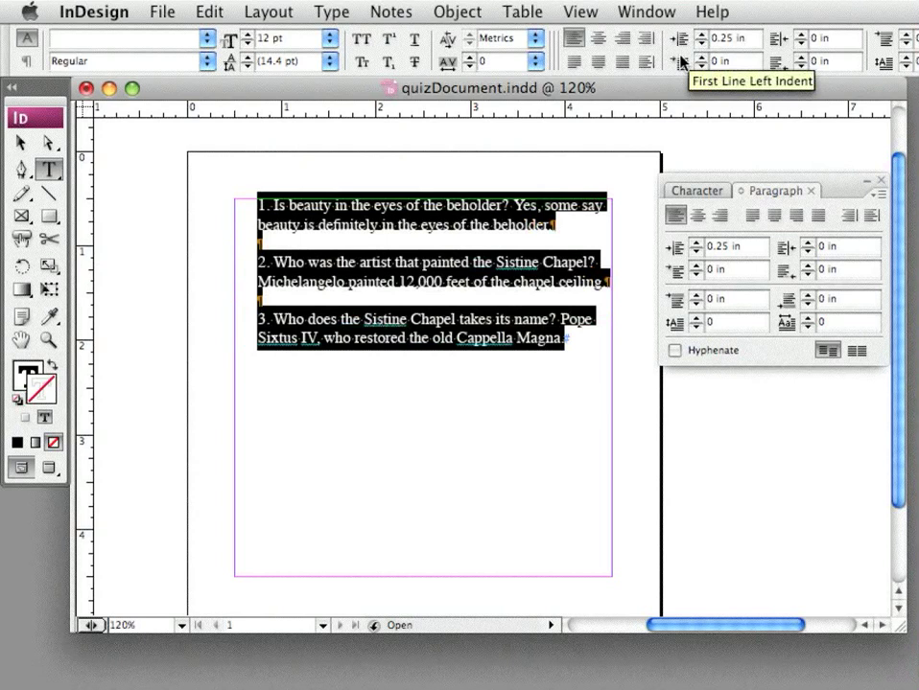
left_click(681, 61)
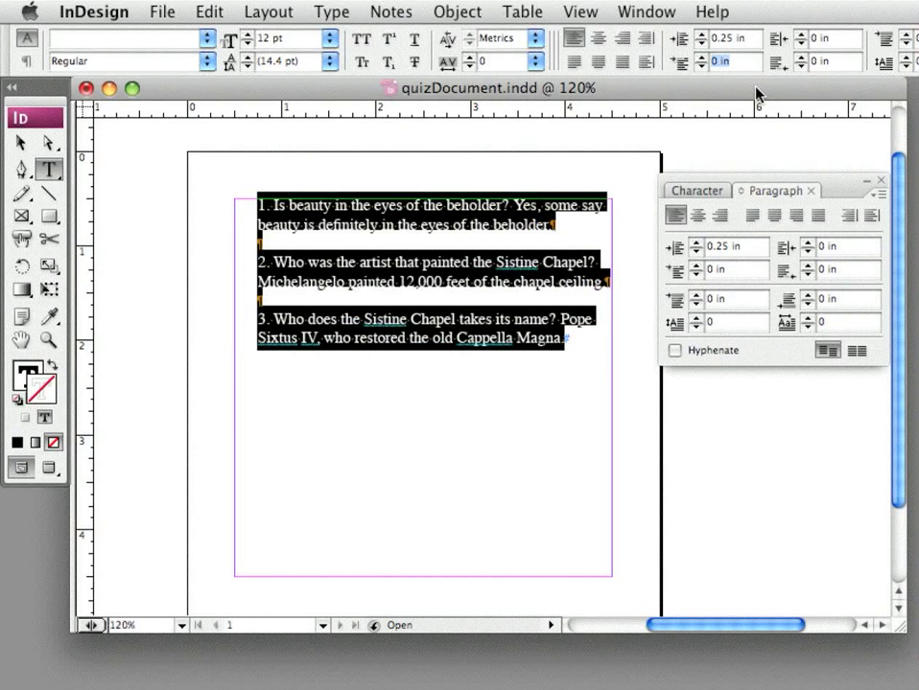
type("-.25")
key("Return")
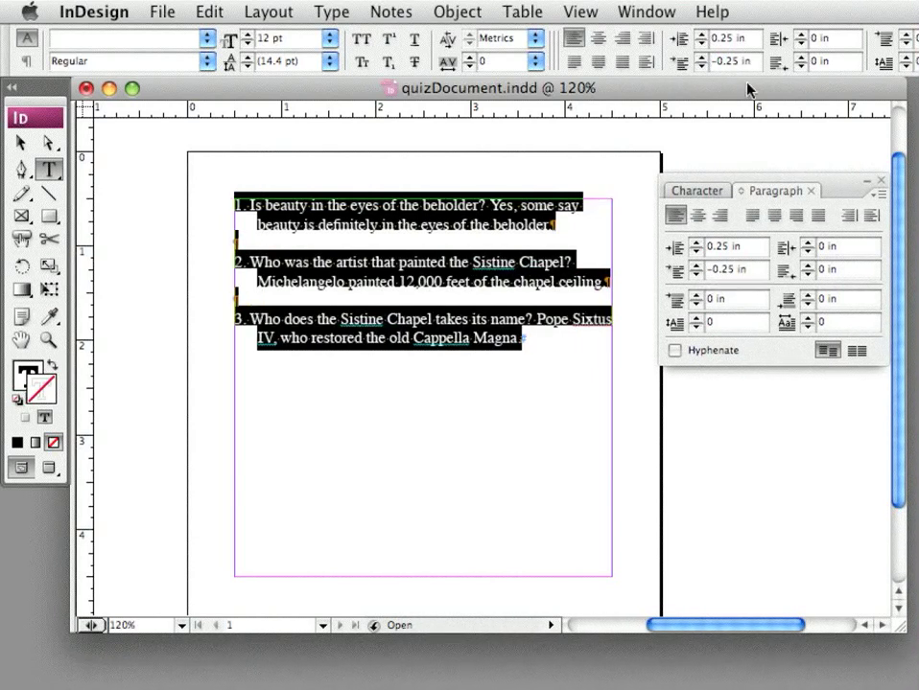
left_click(372, 211)
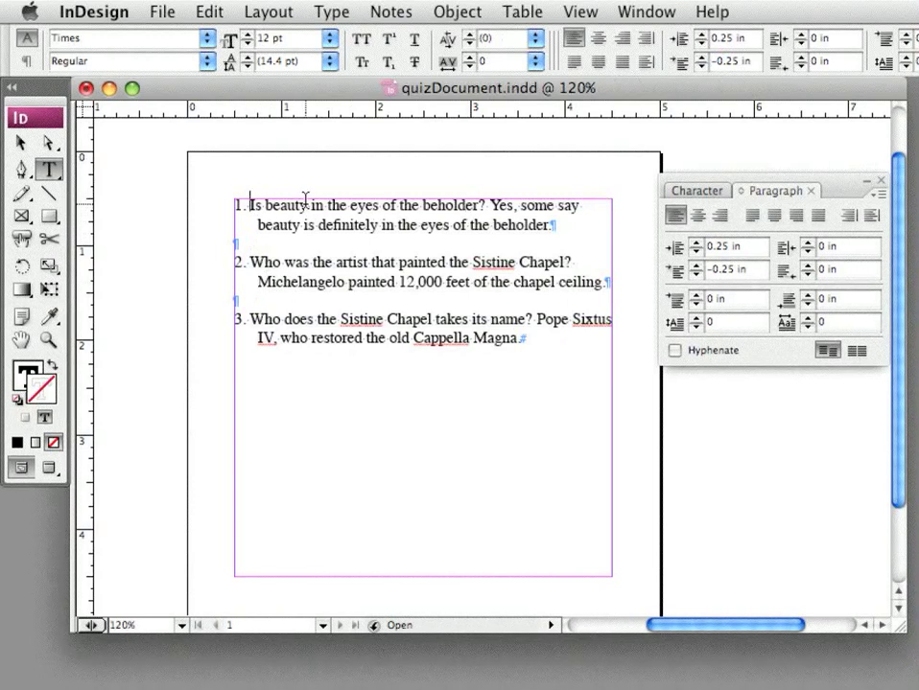
Step: Insert a tab after the numbers 1., 2. and 3., removing the space after 3
key("Tab")
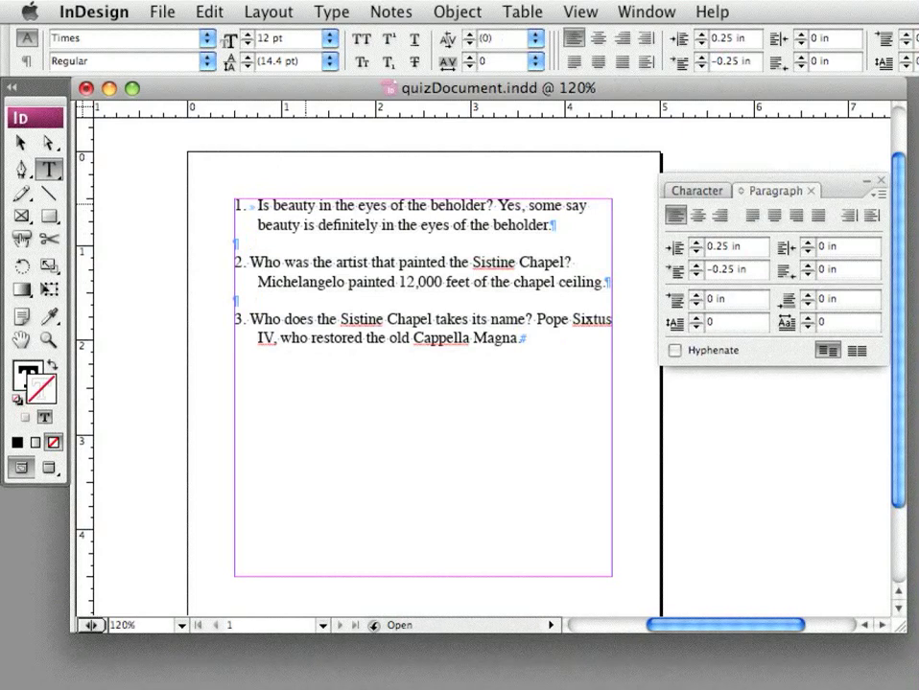
left_click(252, 261)
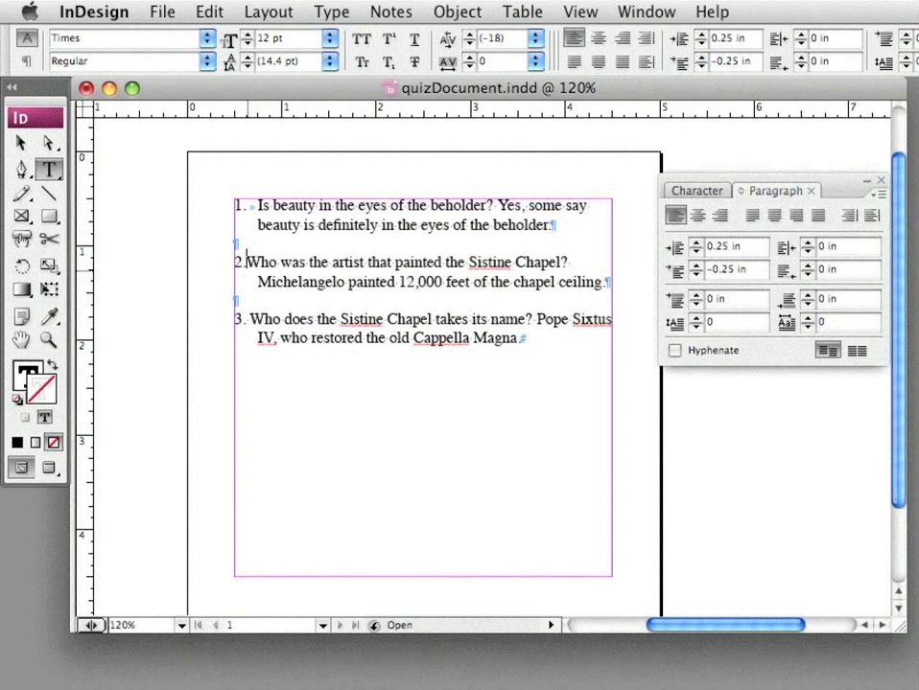
key("Tab")
triple_click(253, 262)
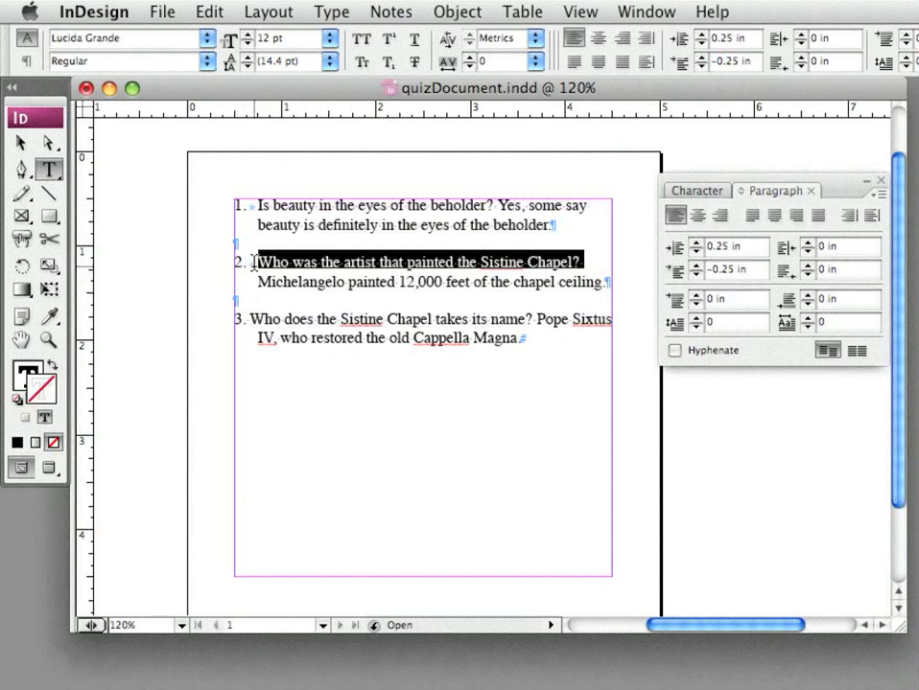
left_click(252, 262)
key("shift+Left")
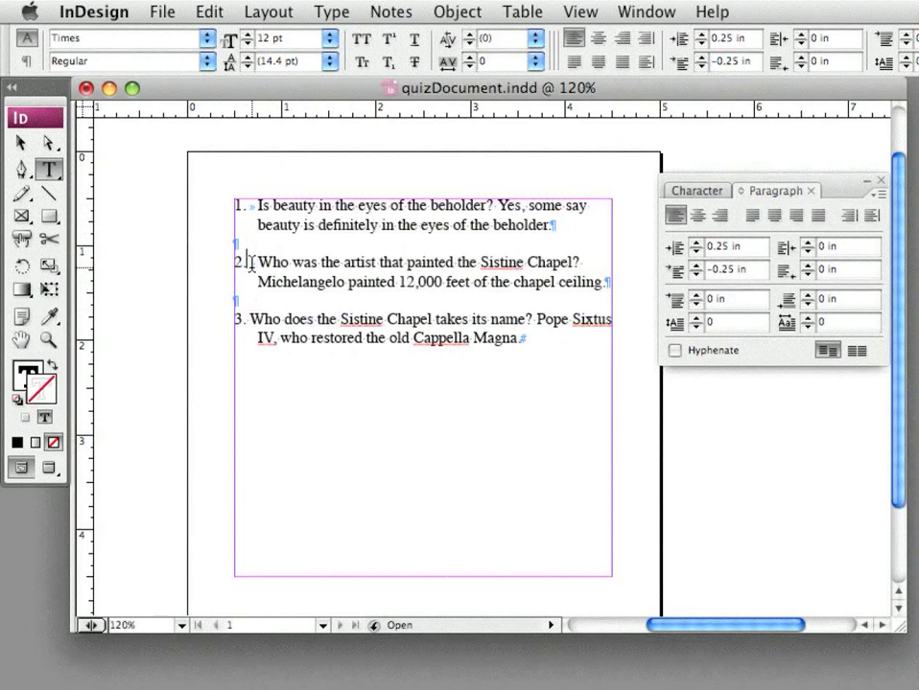
left_click(251, 318)
key("BackSpace")
key("Tab")
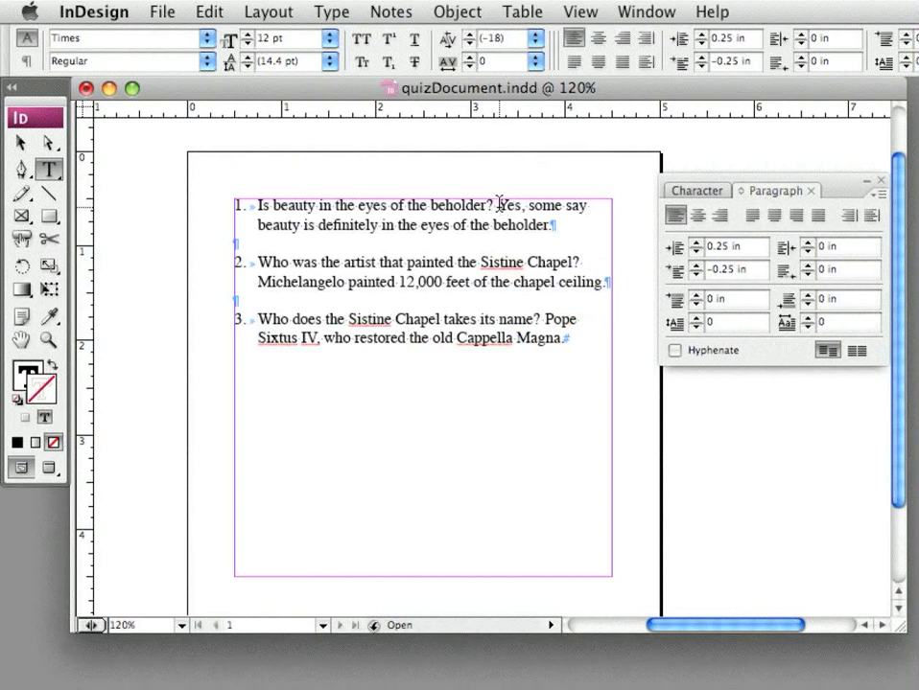
Step: Add forced line breaks after each question mark so answers start on new lines, then hide hidden characters
left_click(496, 205)
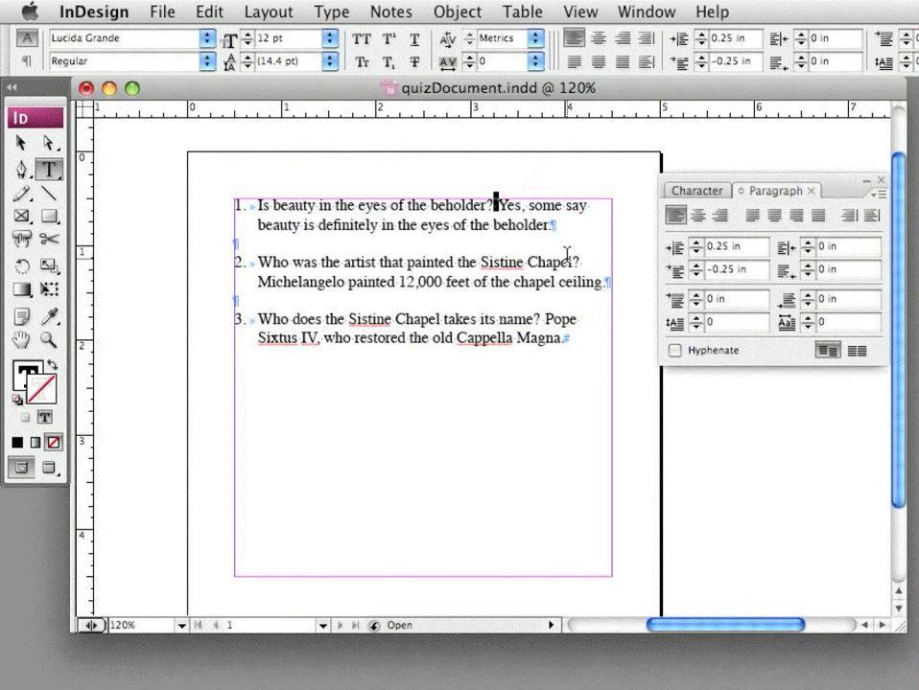
key("shift+Return")
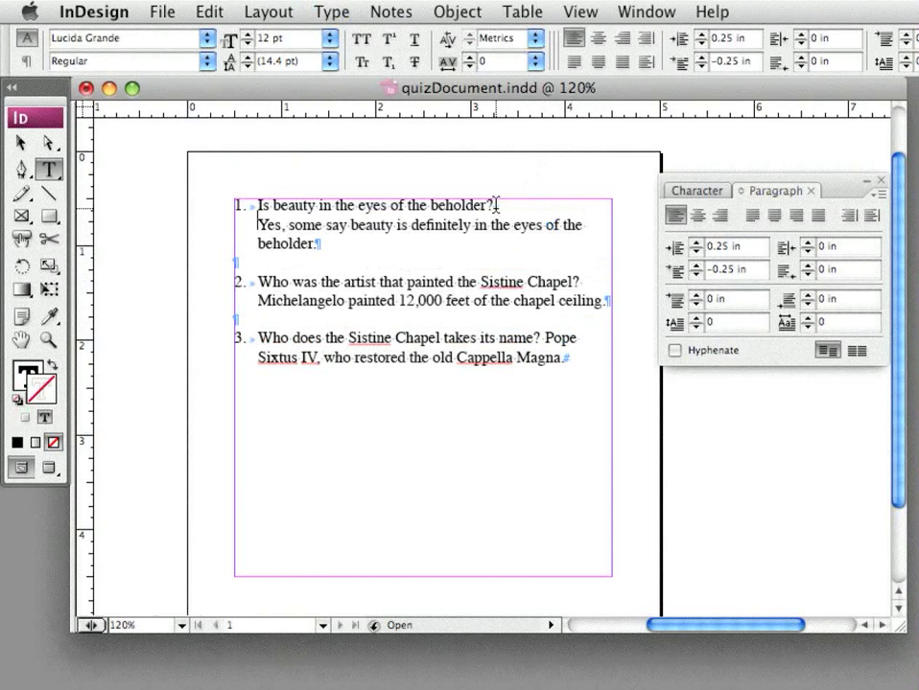
left_click(581, 278)
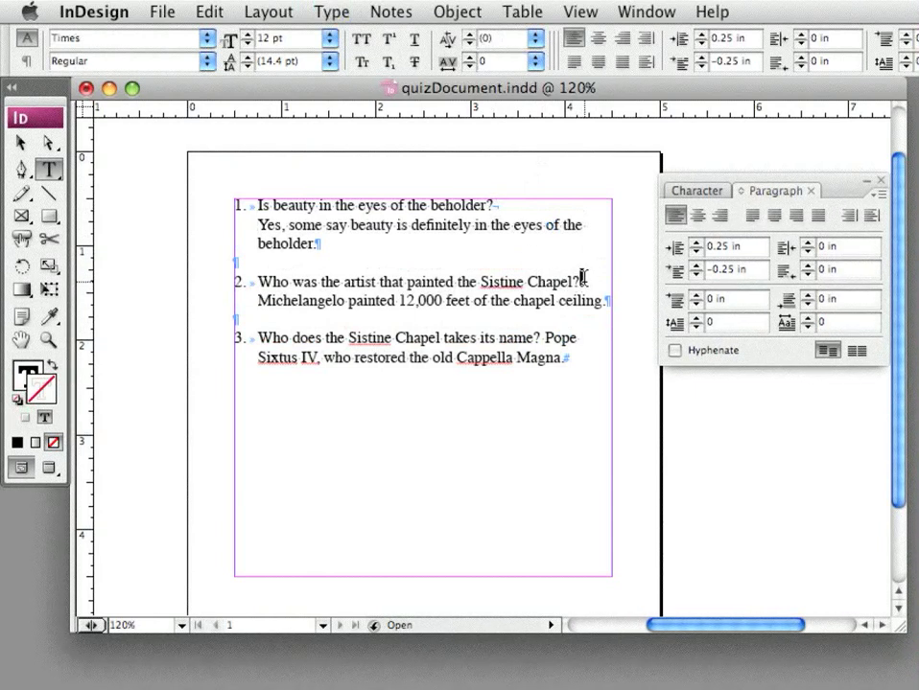
key("Delete")
key("shift+Return")
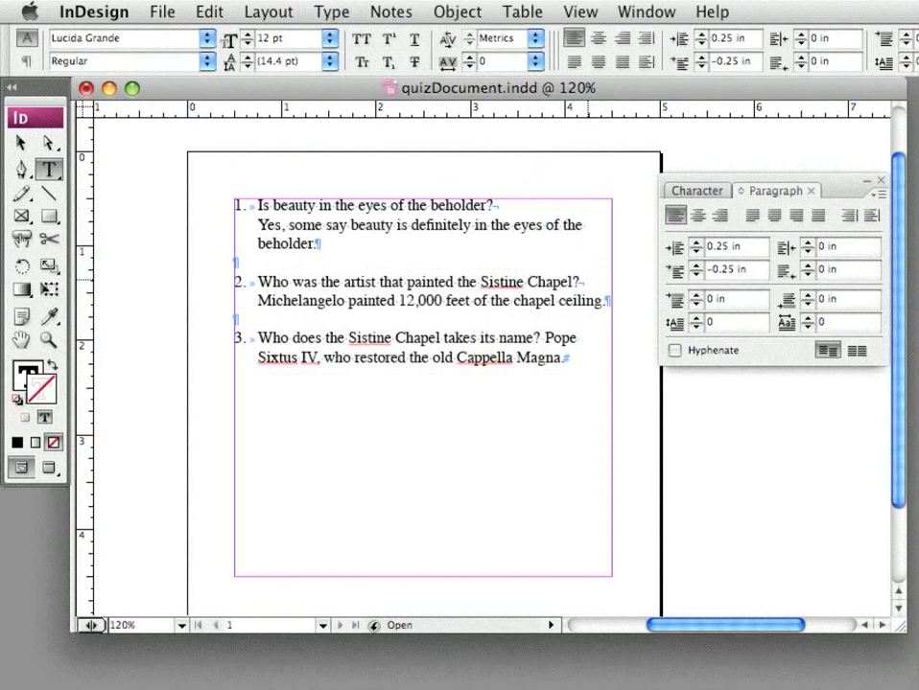
left_click(545, 336)
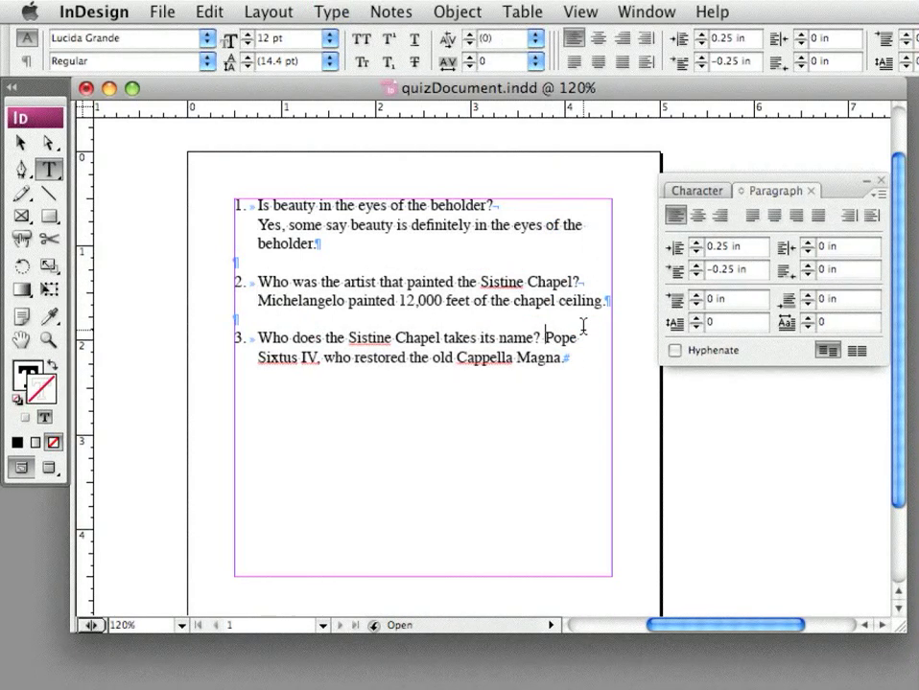
key("BackSpace")
key("shift+Return")
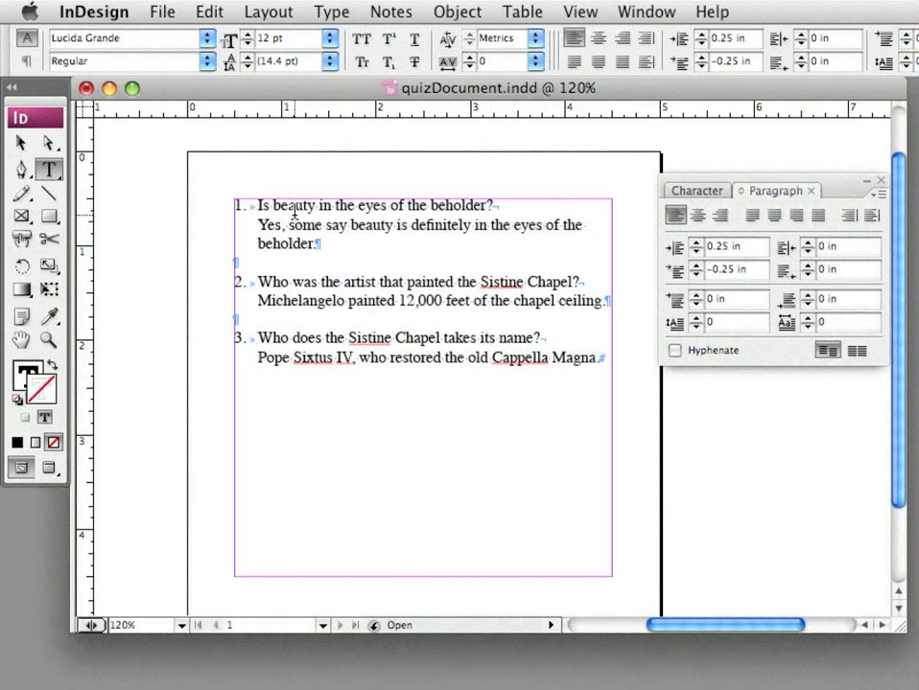
left_click(332, 14)
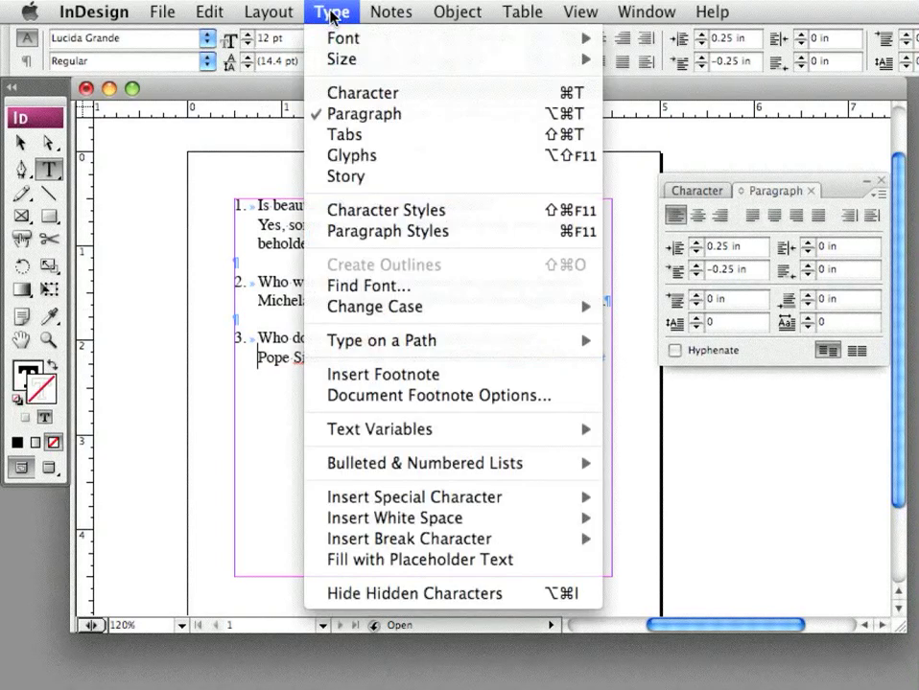
left_click(366, 592)
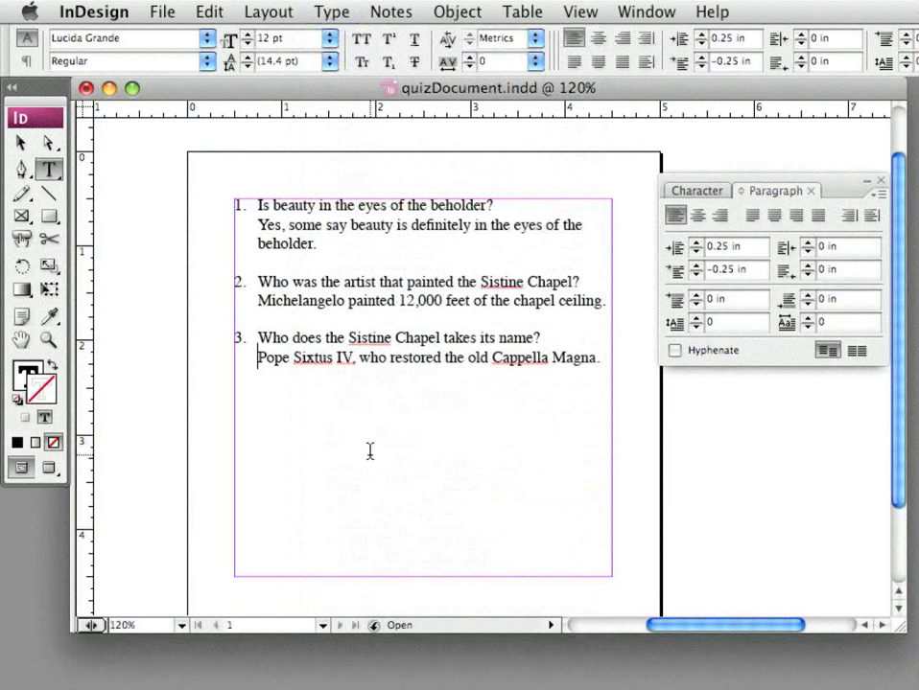
Step: Delete the first and second question lines and the leftover empty line
triple_click(245, 209)
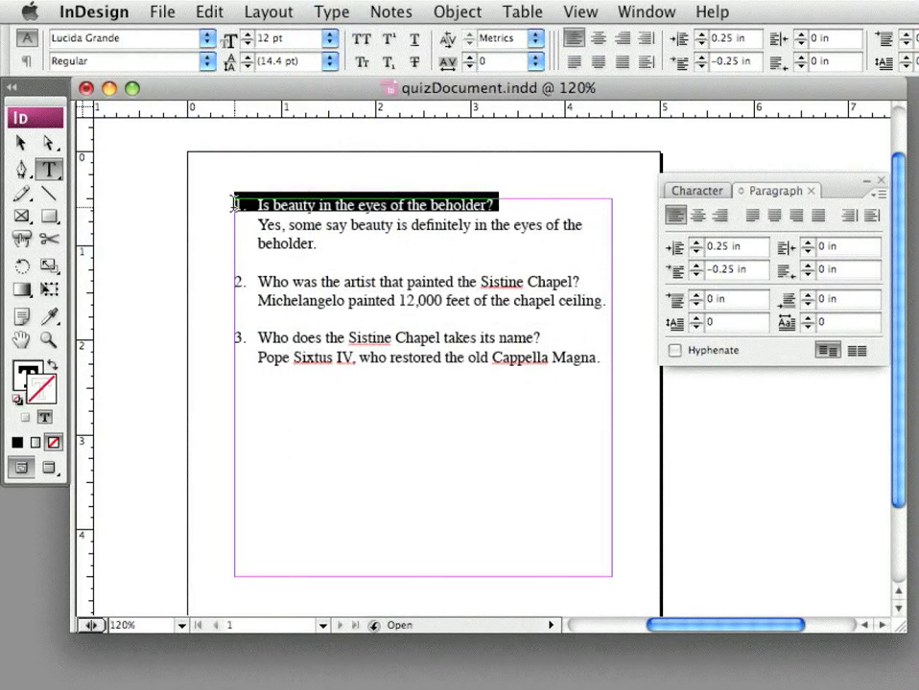
key("BackSpace")
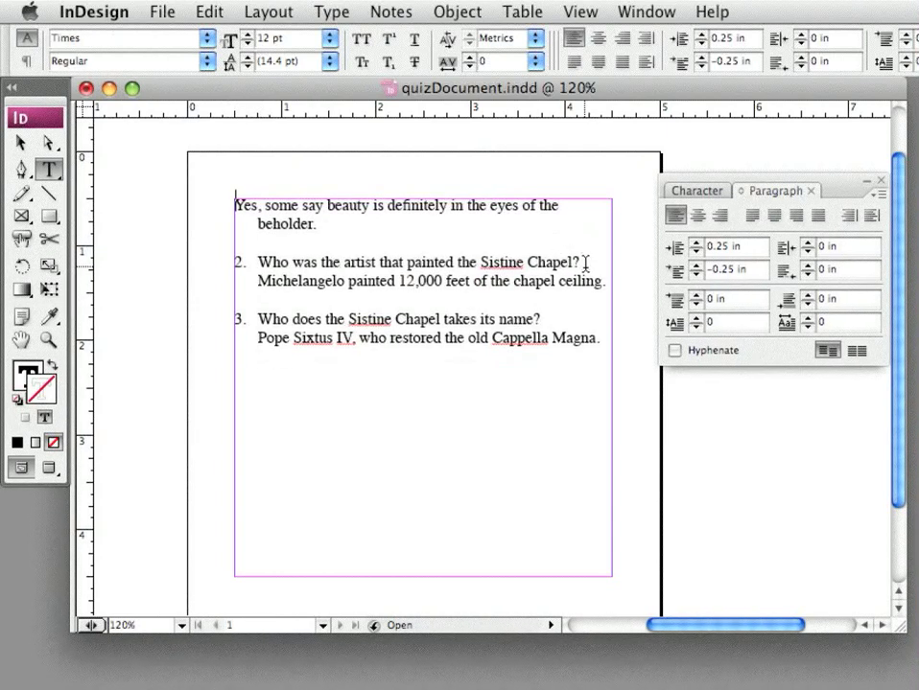
mouse_move(585, 278)
left_mouse_down()
mouse_move(240, 260)
mouse_move(156, 273)
mouse_move(147, 253)
left_mouse_up()
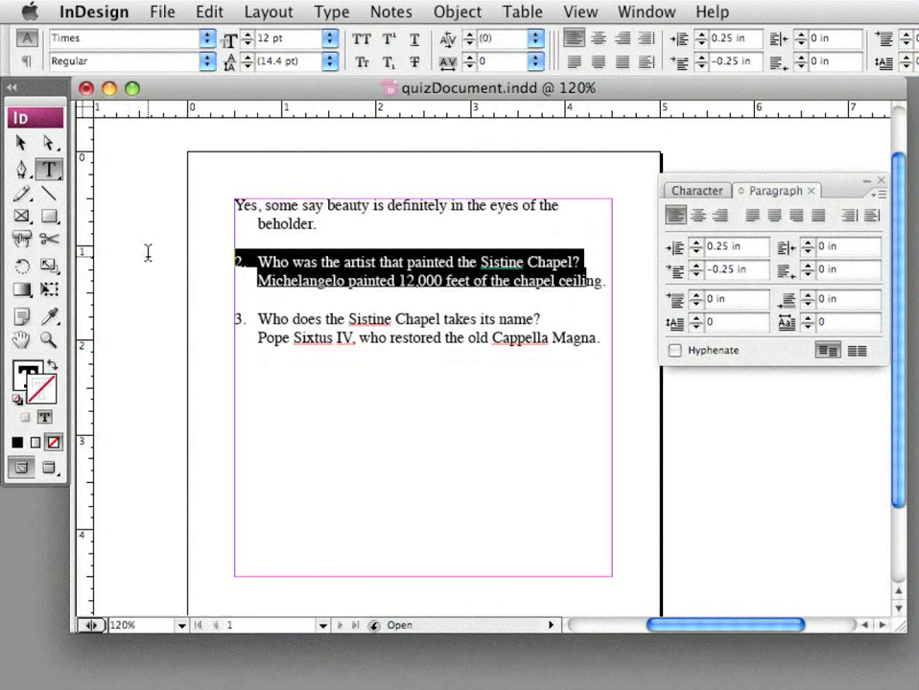
left_click(524, 260)
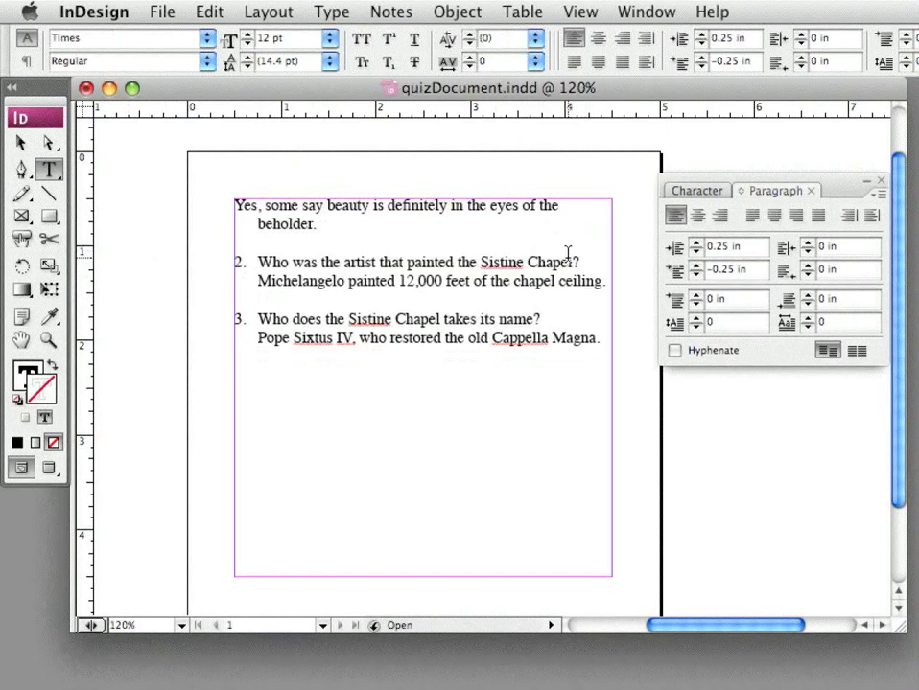
left_click_drag(581, 257, 232, 256)
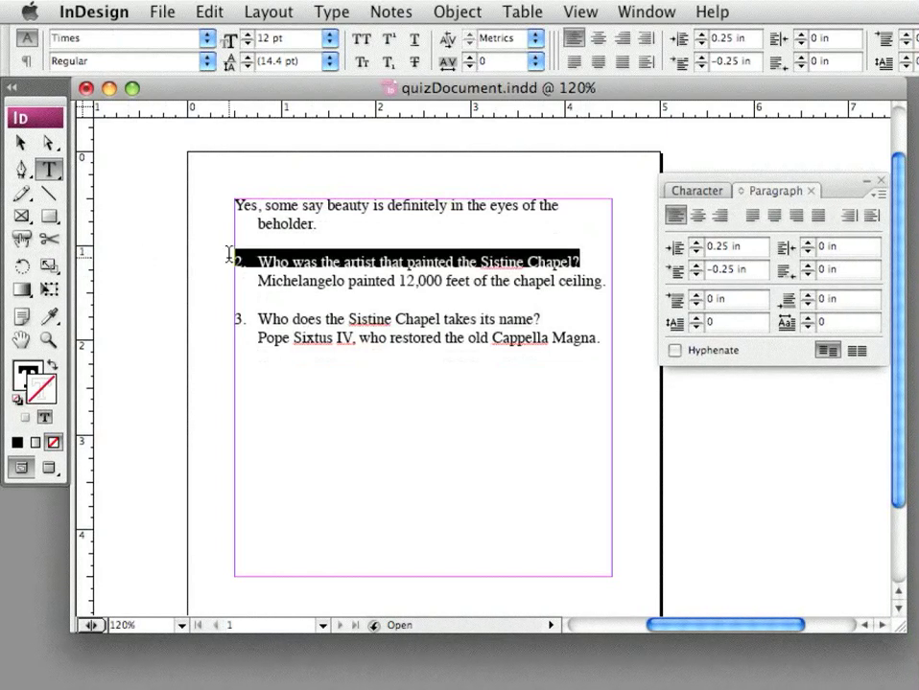
key("BackSpace")
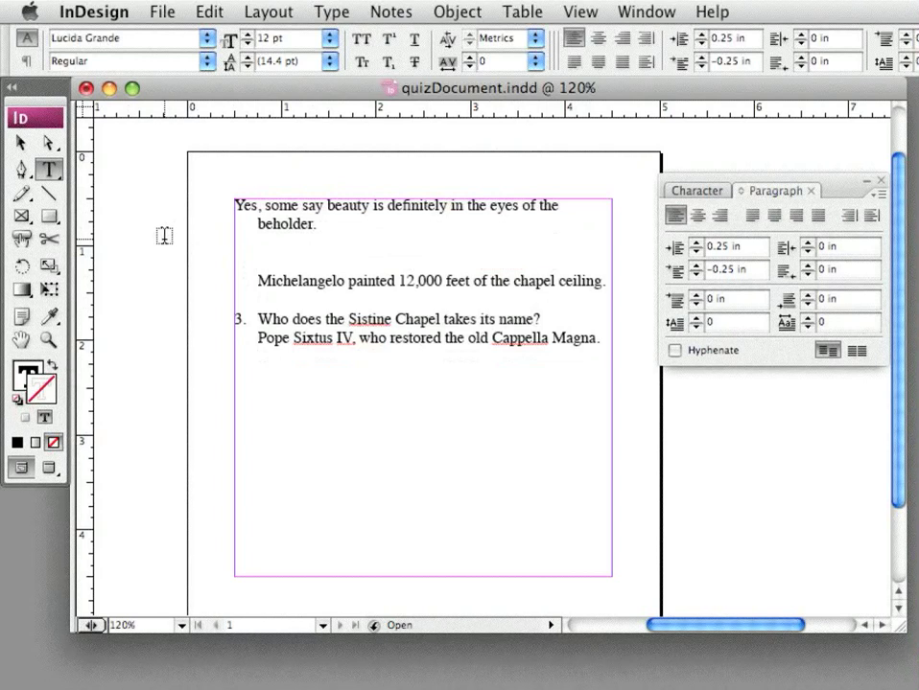
key("Delete")
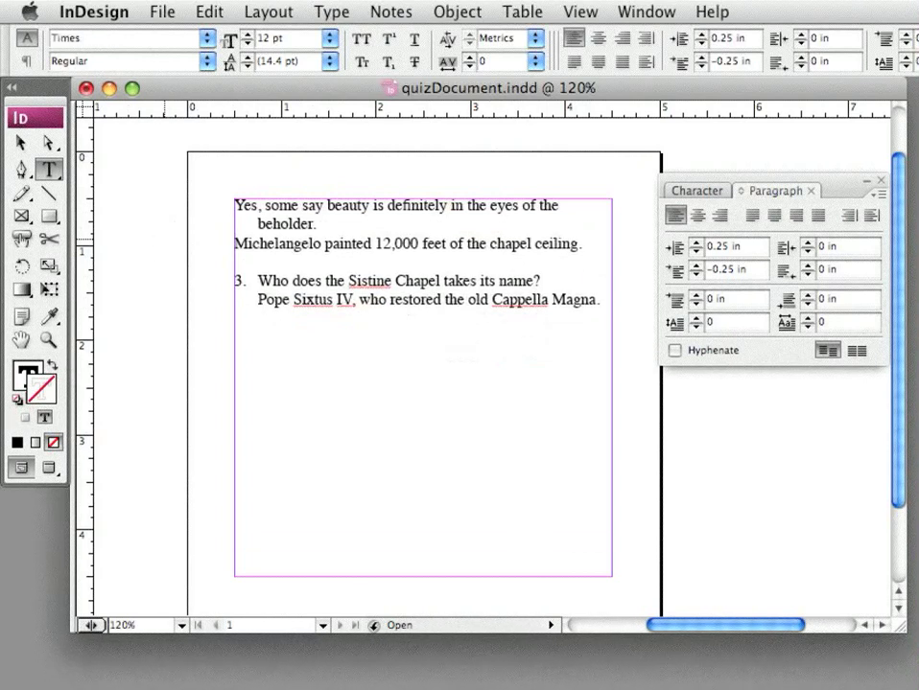
Step: Remove the tab, empty line and text of the third question
left_click_drag(258, 281, 240, 278)
key("Delete")
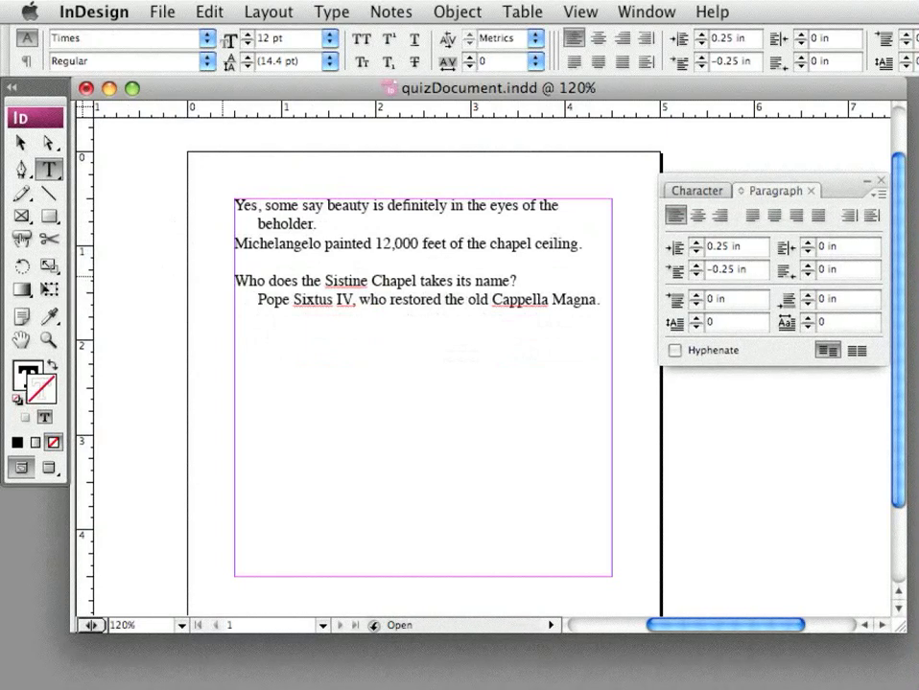
key("BackSpace")
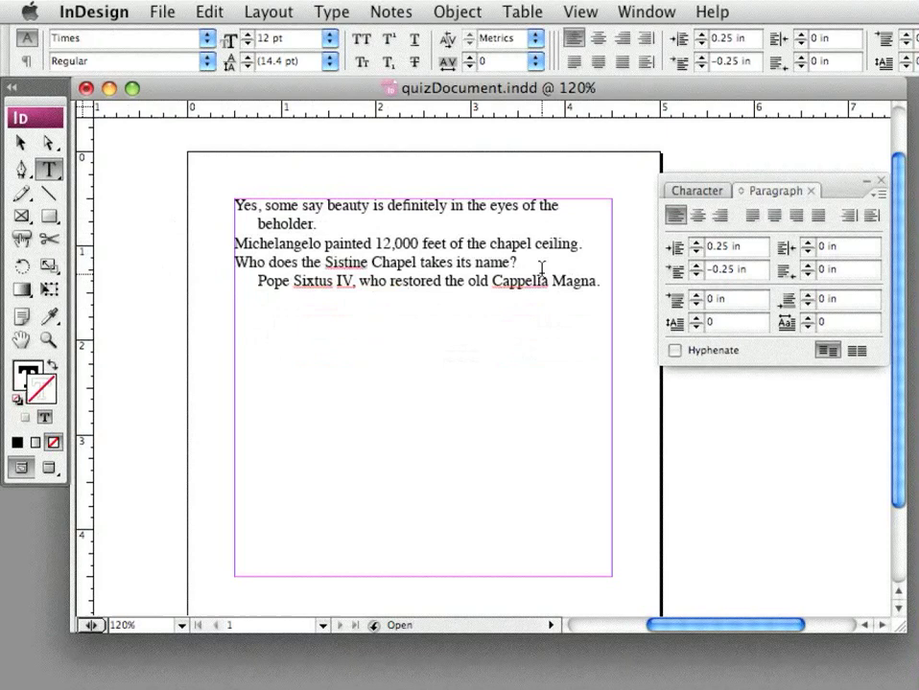
left_click_drag(541, 275, 407, 259)
left_click(574, 262)
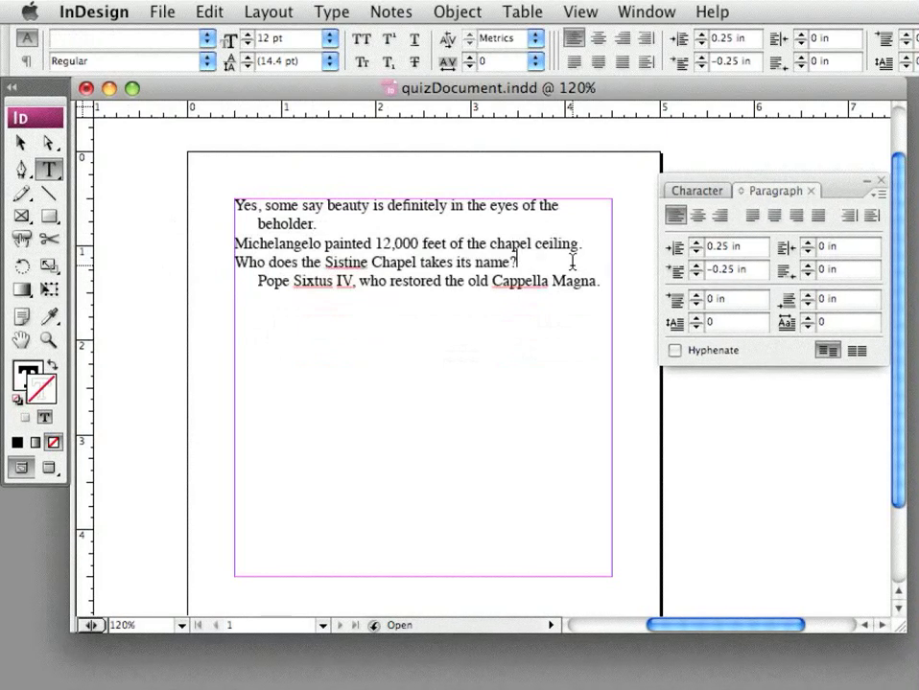
left_click_drag(548, 280, 203, 247)
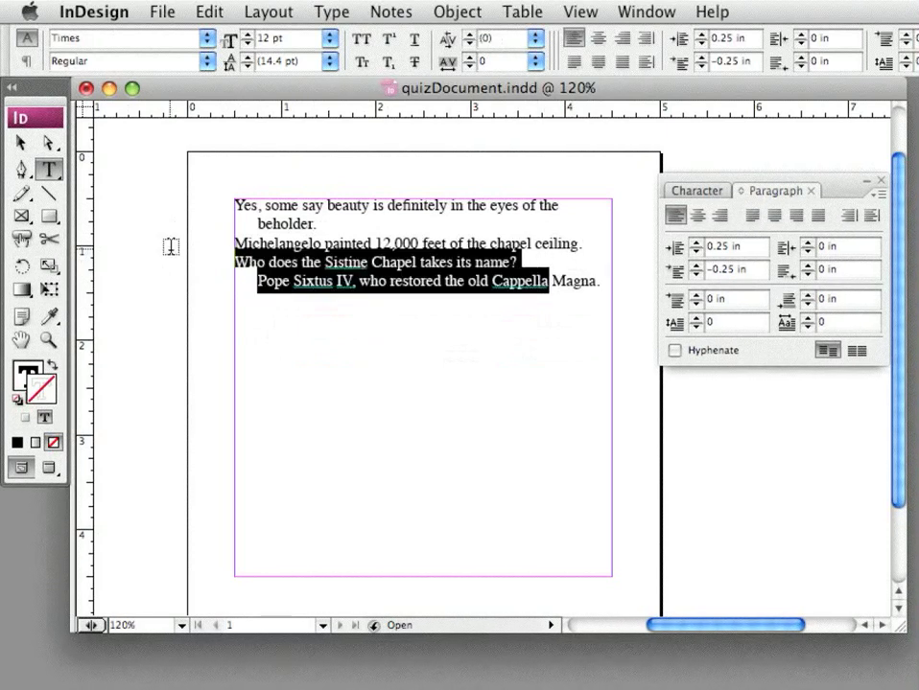
left_click(561, 247)
key("BackSpace")
key("BackSpace")
key("BackSpace")
key("BackSpace")
key("BackSpace")
key("BackSpace")
key("BackSpace")
key("BackSpace")
key("BackSpace")
key("BackSpace")
key("BackSpace")
key("BackSpace")
key("BackSpace")
key("BackSpace")
key("BackSpace")
key("BackSpace")
key("BackSpace")
key("BackSpace")
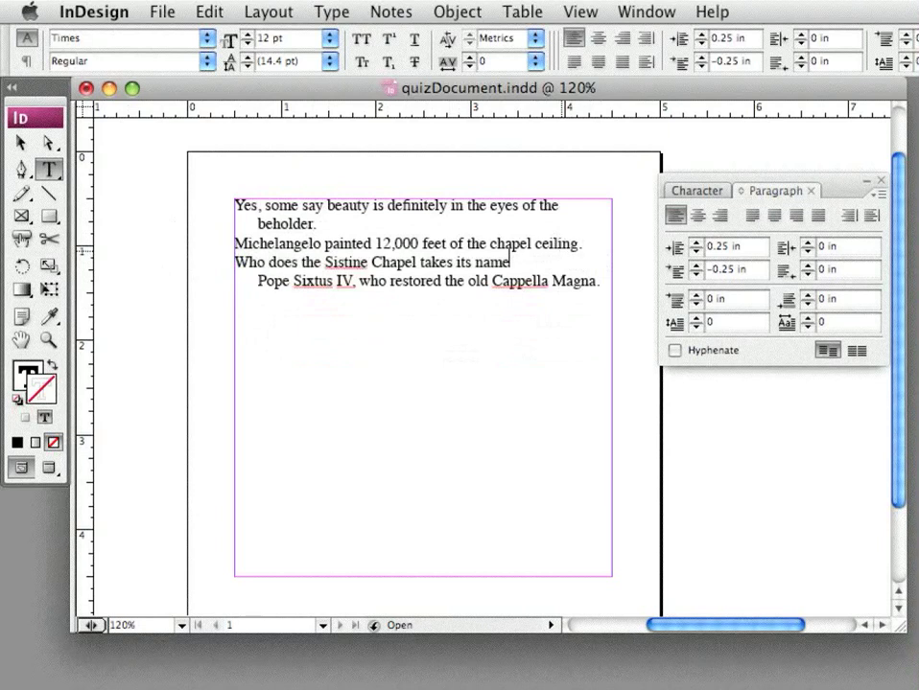
key("BackSpace")
key("BackSpace")
key("BackSpace")
key("BackSpace")
key("BackSpace")
key("BackSpace")
key("BackSpace")
key("BackSpace")
key("BackSpace")
key("BackSpace")
key("BackSpace")
key("BackSpace")
key("BackSpace")
key("BackSpace")
key("BackSpace")
key("BackSpace")
key("BackSpace")
key("BackSpace")
key("BackSpace")
key("BackSpace")
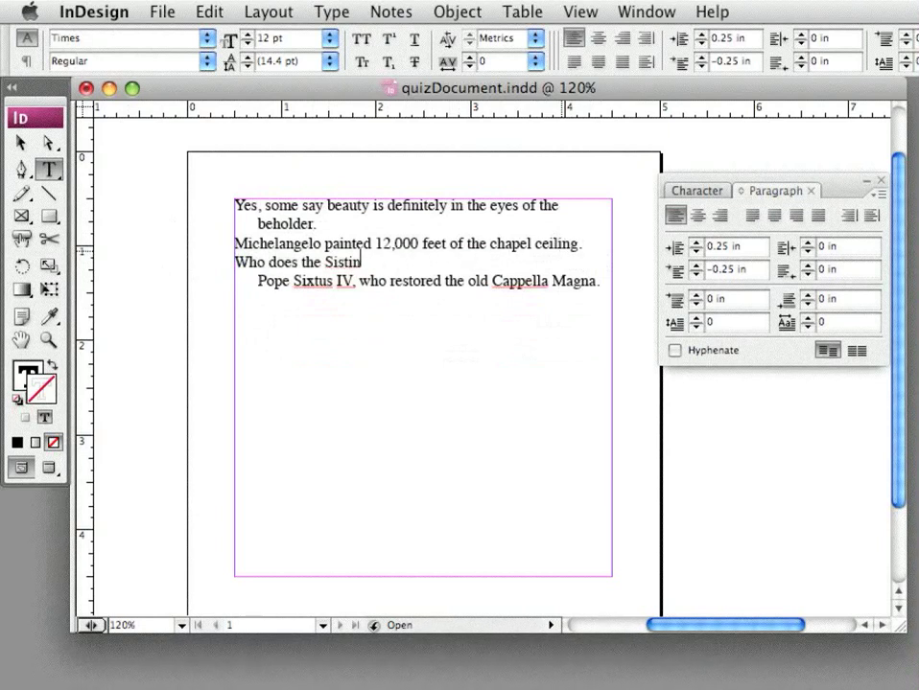
key("BackSpace")
key("BackSpace")
key("BackSpace")
key("BackSpace")
key("BackSpace")
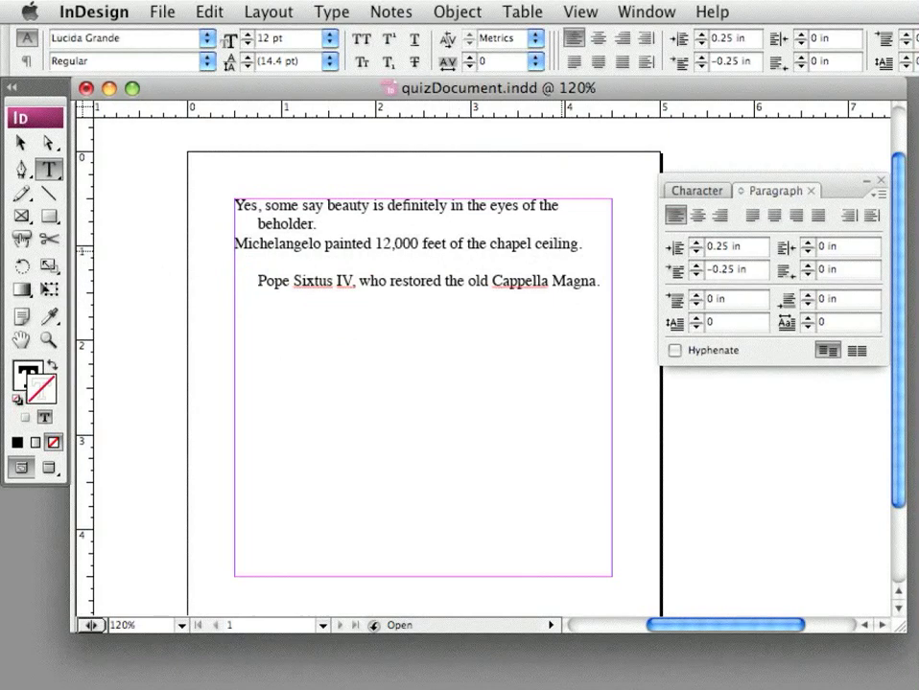
Step: Show hidden characters and replace the forced break before the Pope answer with a paragraph return
left_click(323, 279, "super")
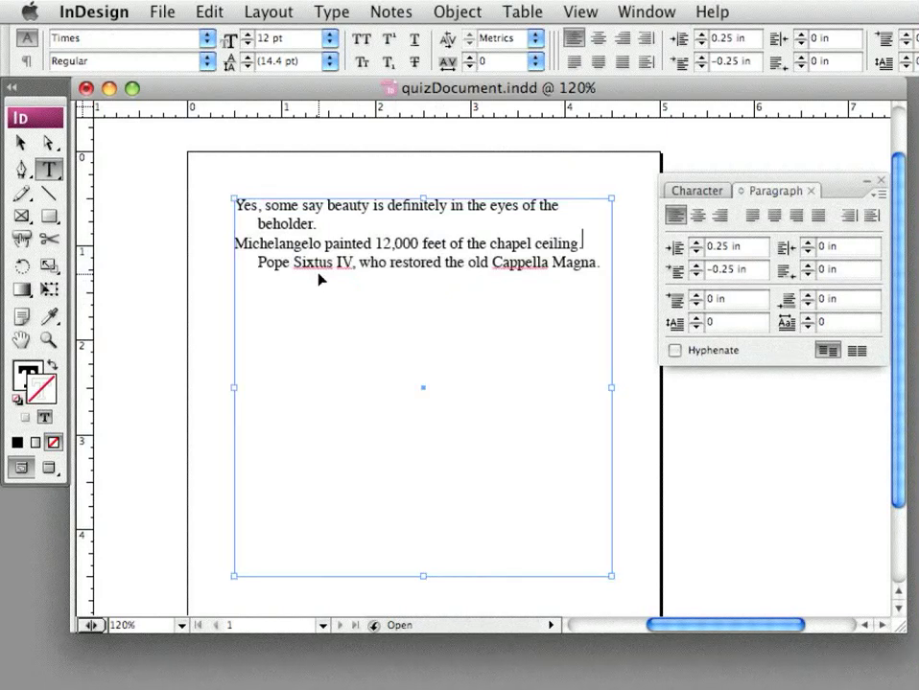
double_click(324, 279)
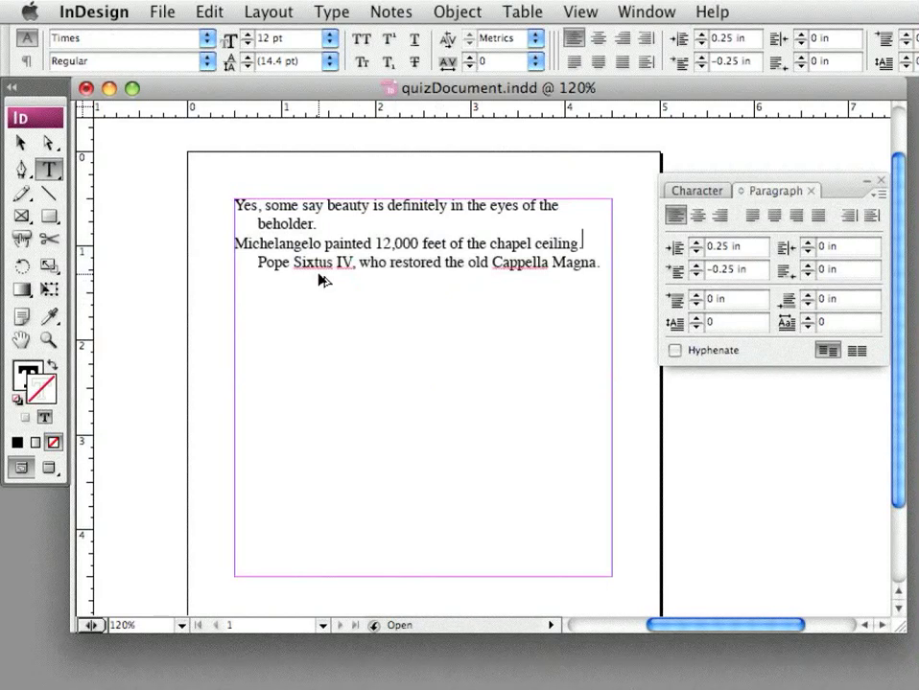
key("super+alt+i")
key("Right")
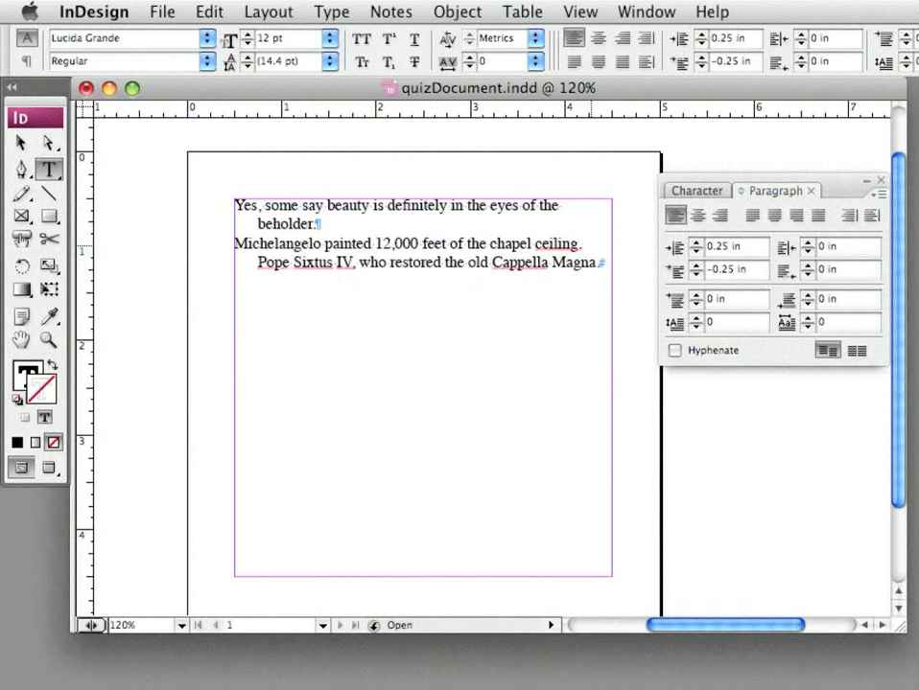
key("BackSpace")
key("BackSpace")
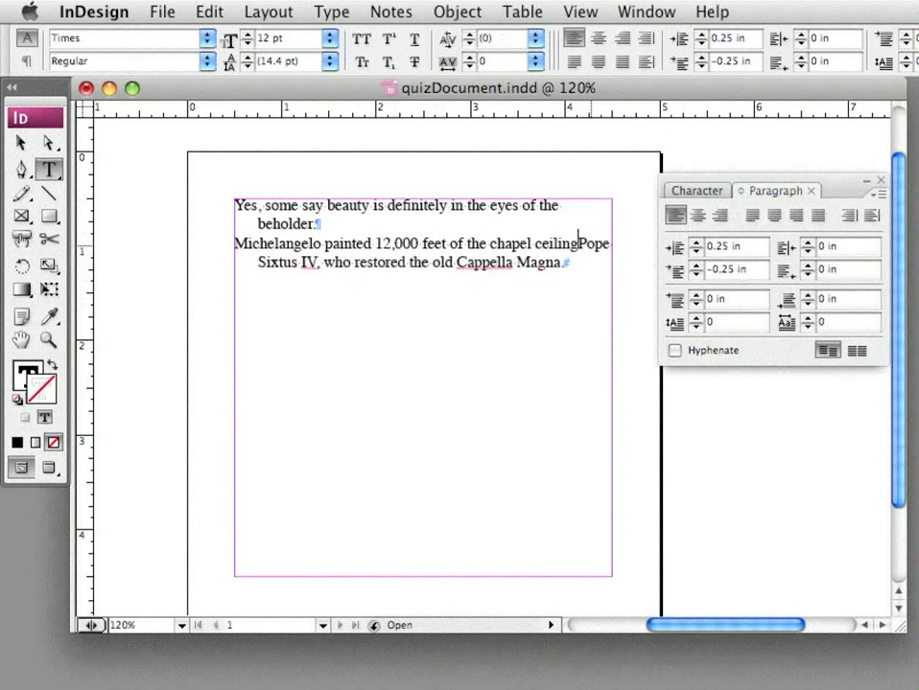
key("Return")
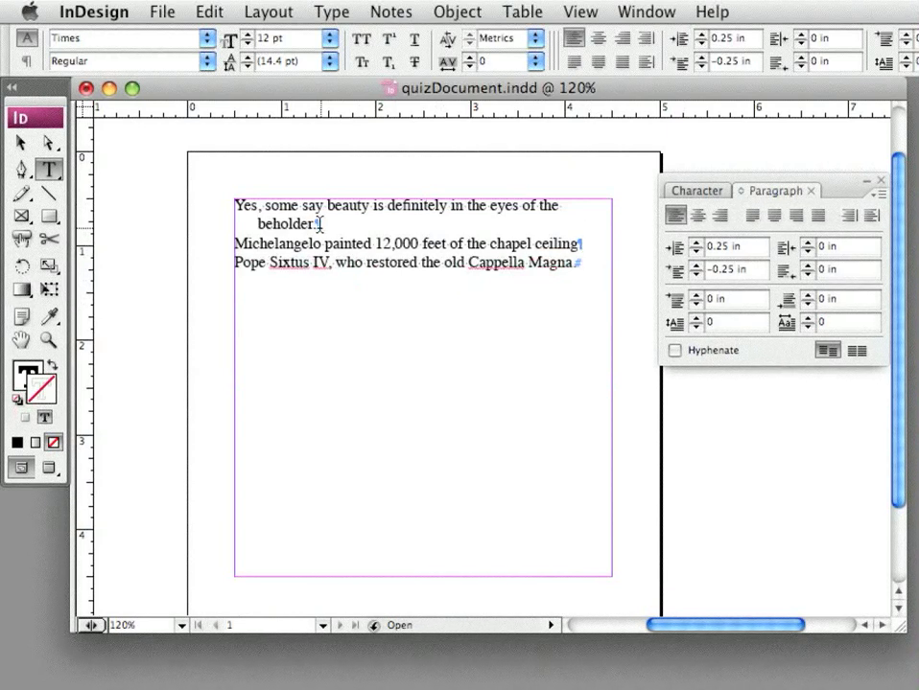
Step: Add a bullet and tab before the Yes, Michelangelo and Pope answers
left_click(235, 204)
type("•")
key("Tab")
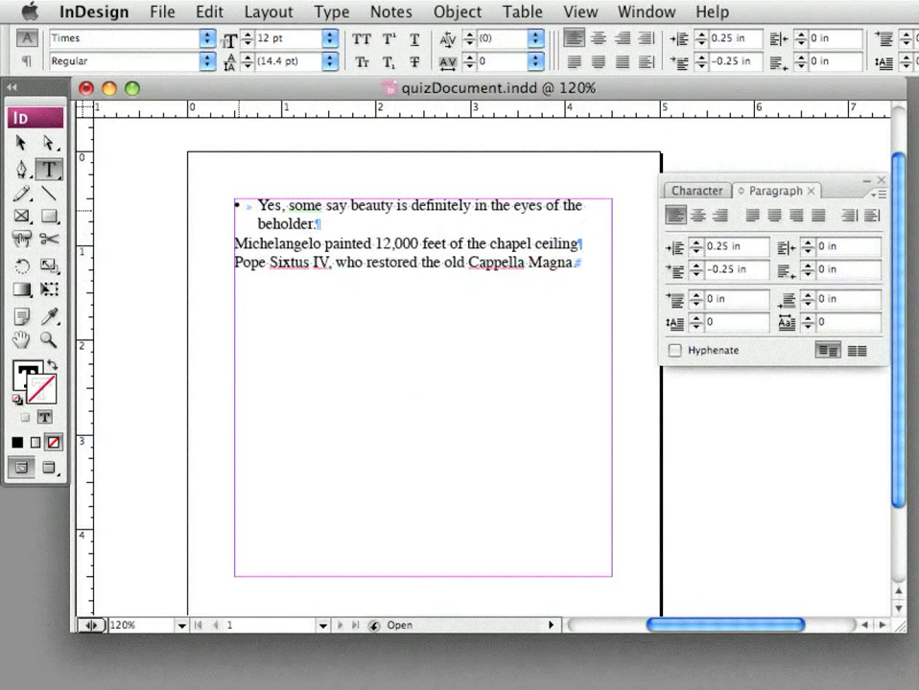
left_click(235, 244)
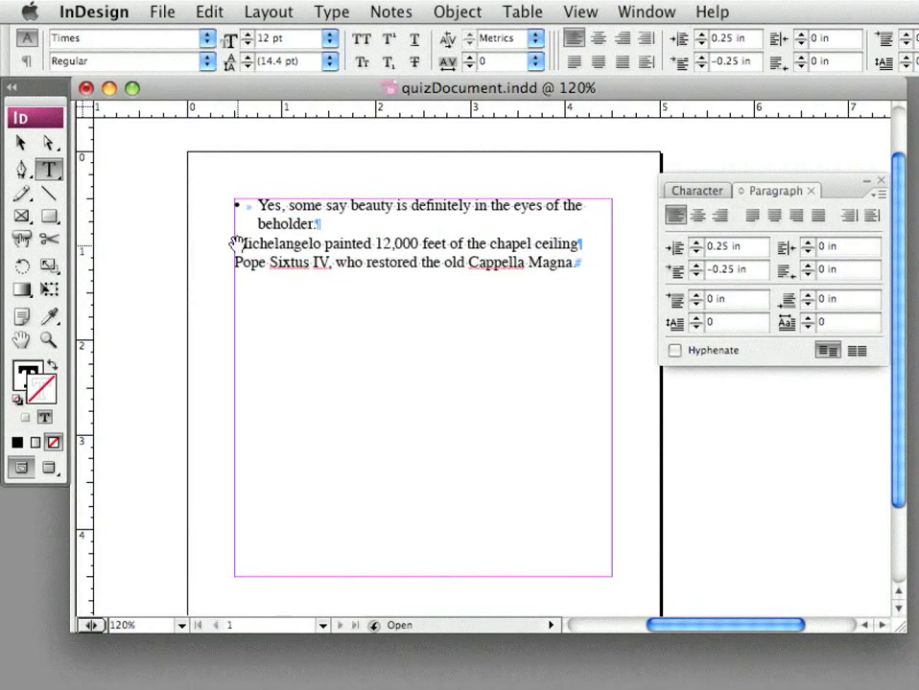
type("•")
key("Tab")
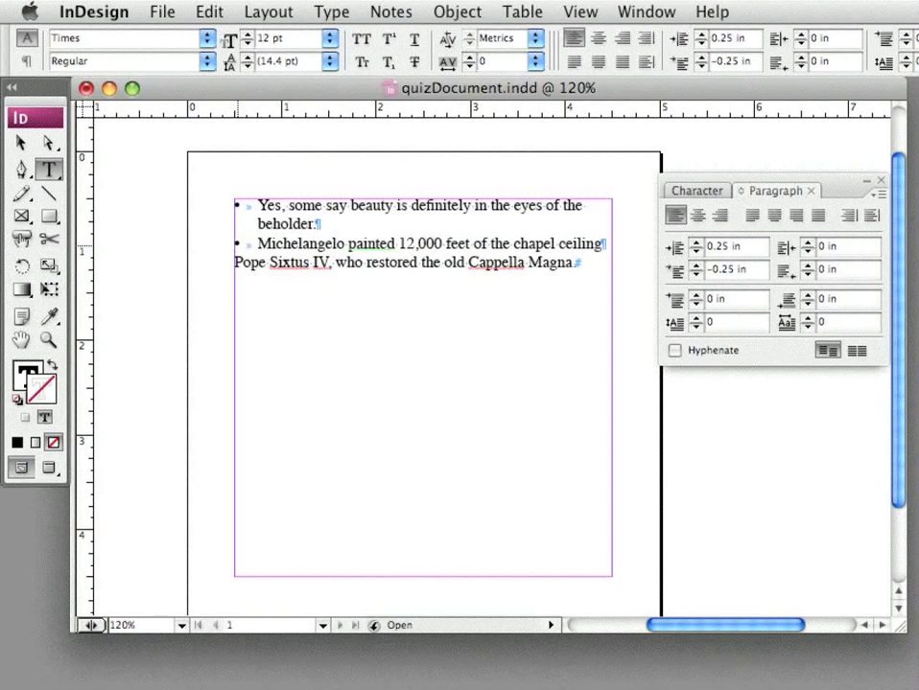
left_click(234, 264)
key("BackSpace")
key("Return")
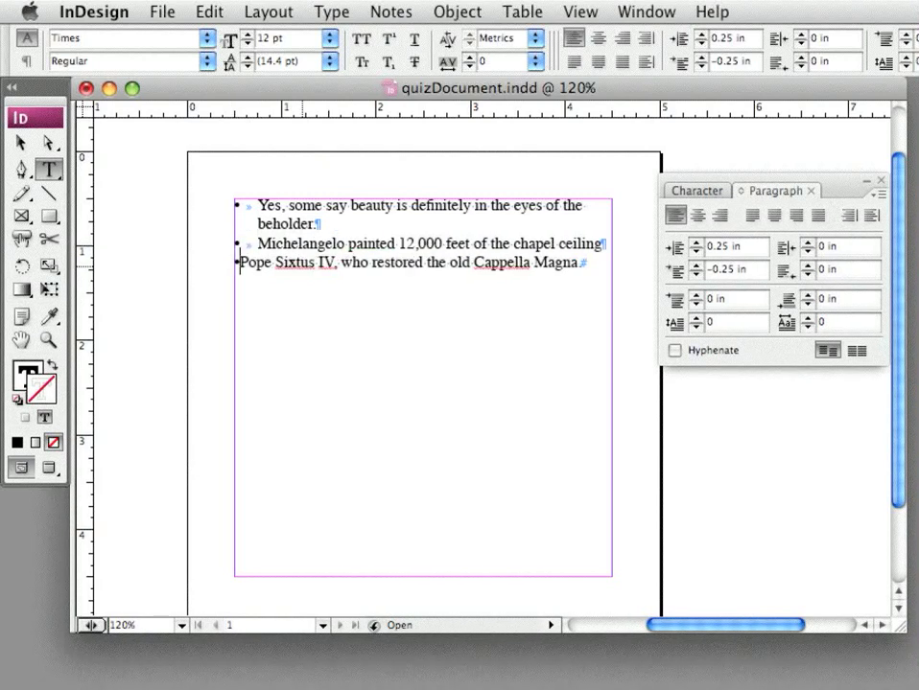
key("Tab")
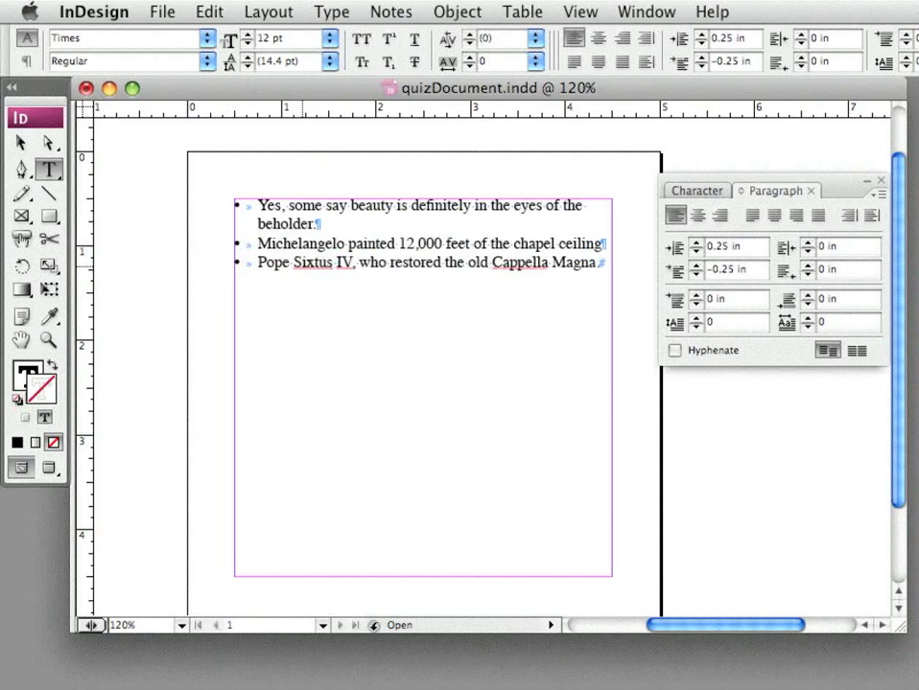